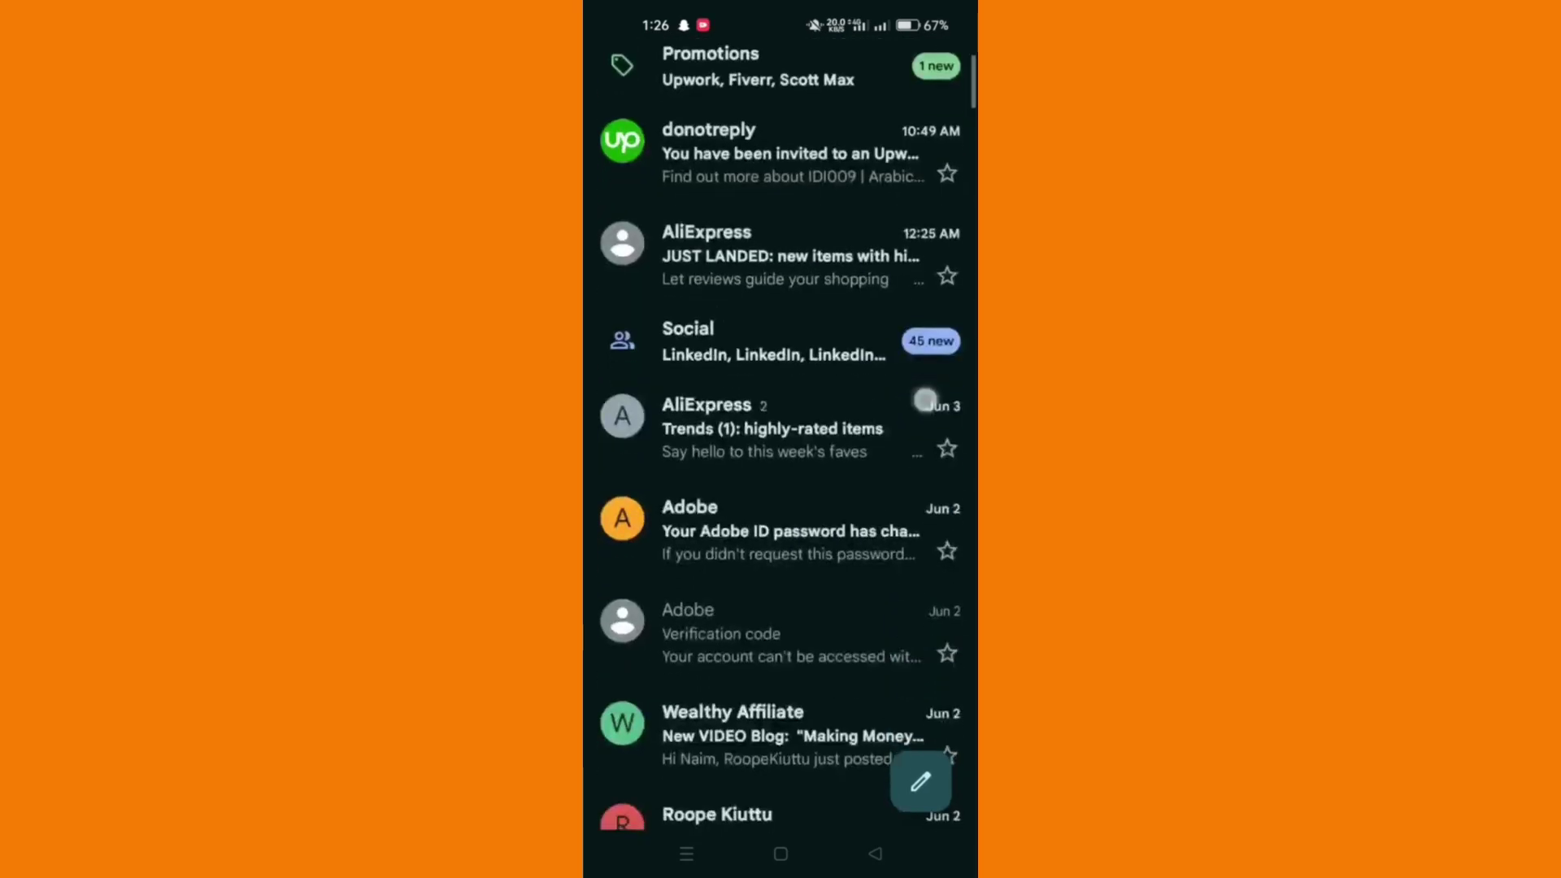
scroll(780, 549, "down", 5)
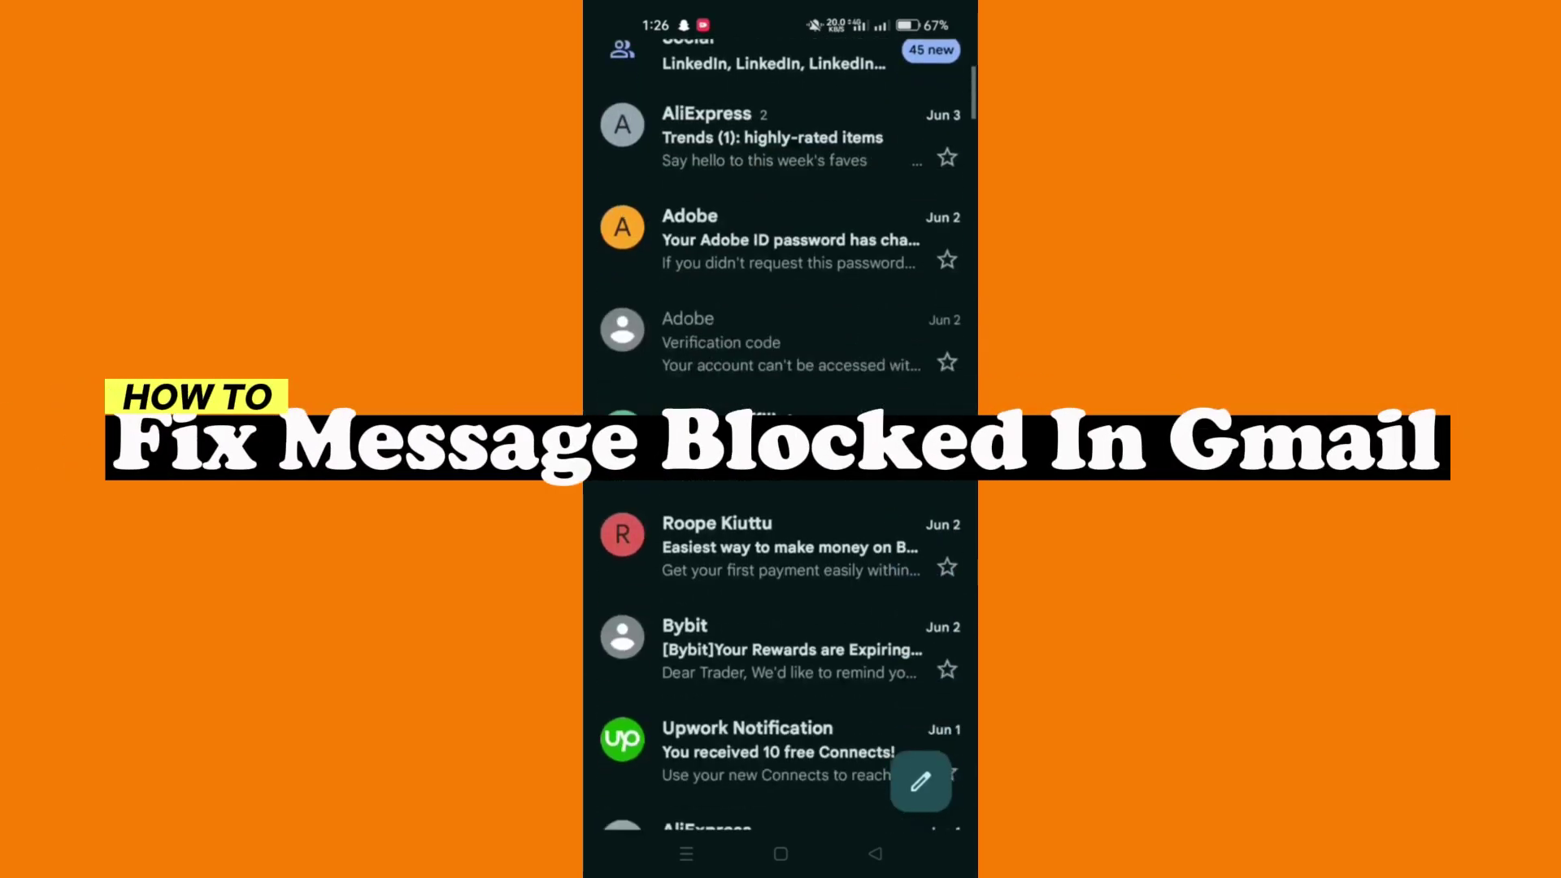
scroll(847, 556, "down", 2)
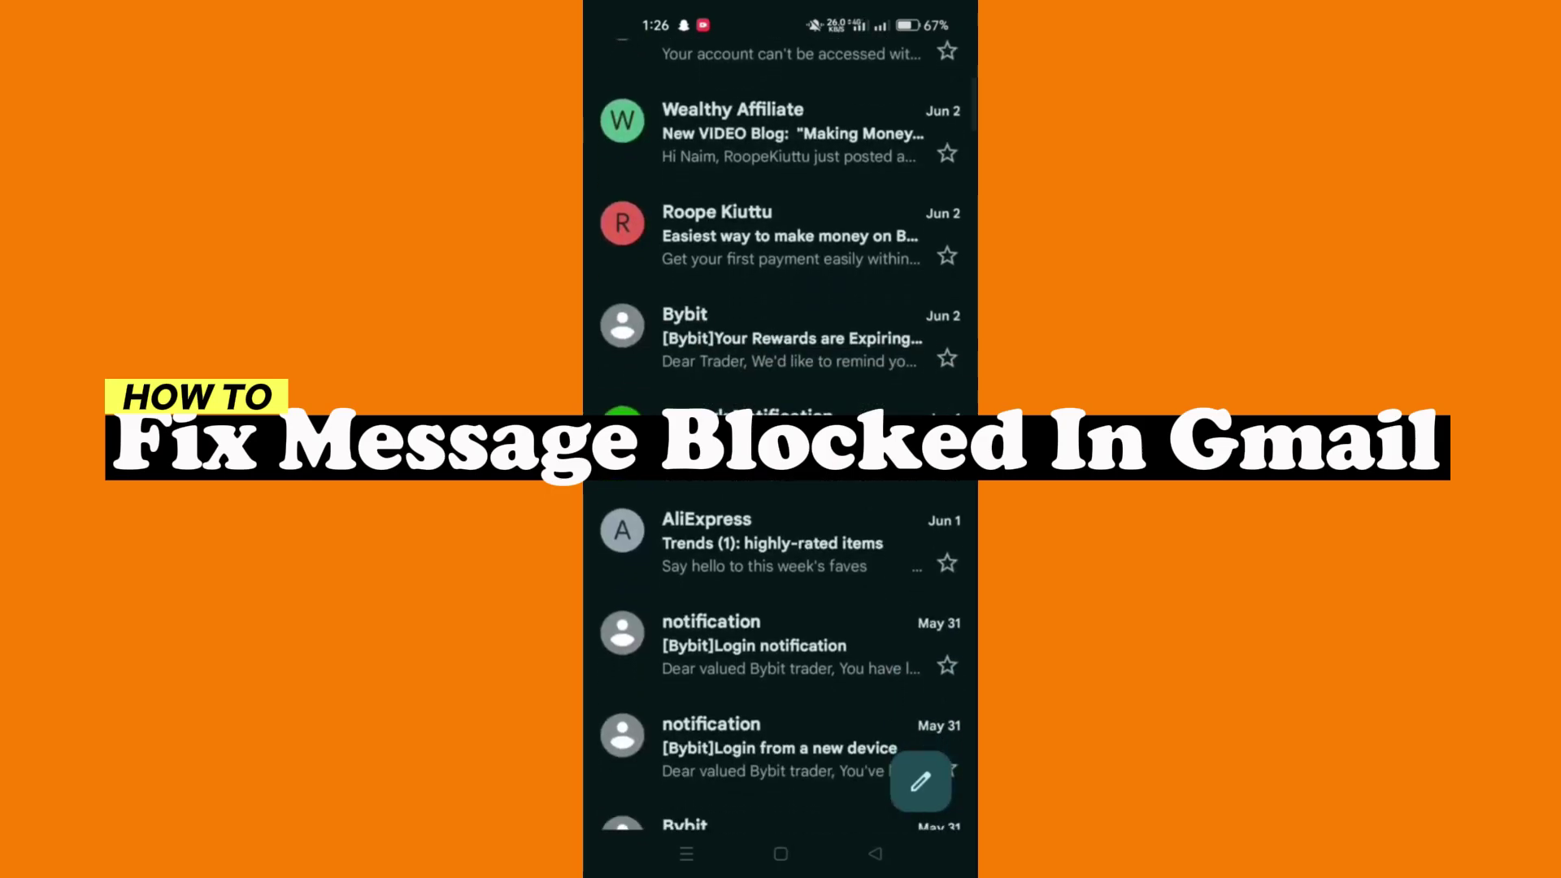
- Leave the Gmail inbox and go to the home screen
key("Home")
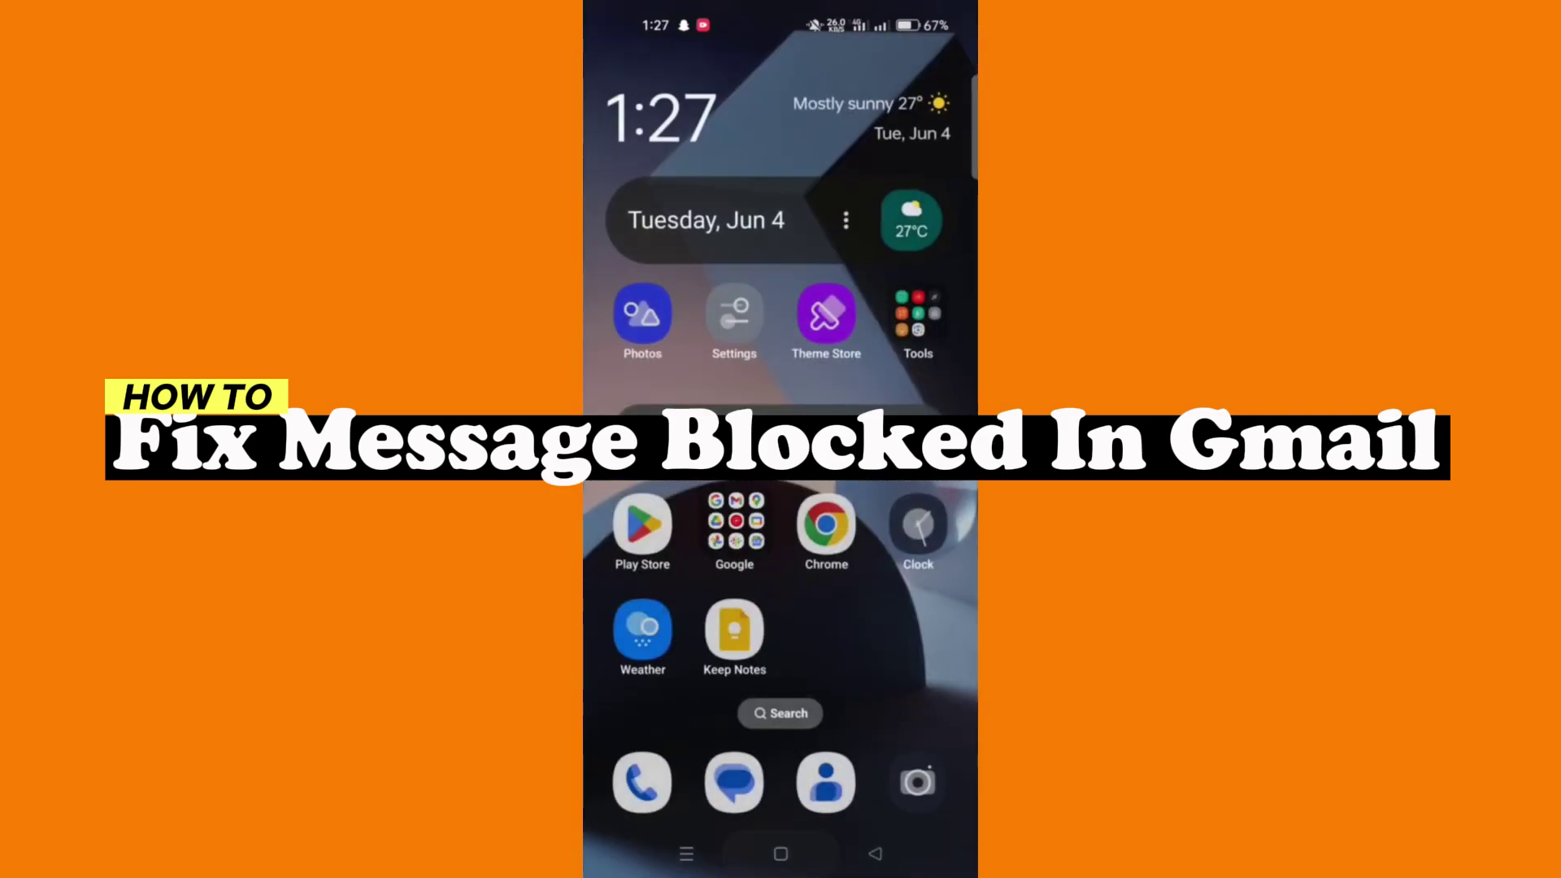
- Open the installed apps list under Settings > Apps > App management
left_click(737, 319)
scroll(878, 488, "down", 5)
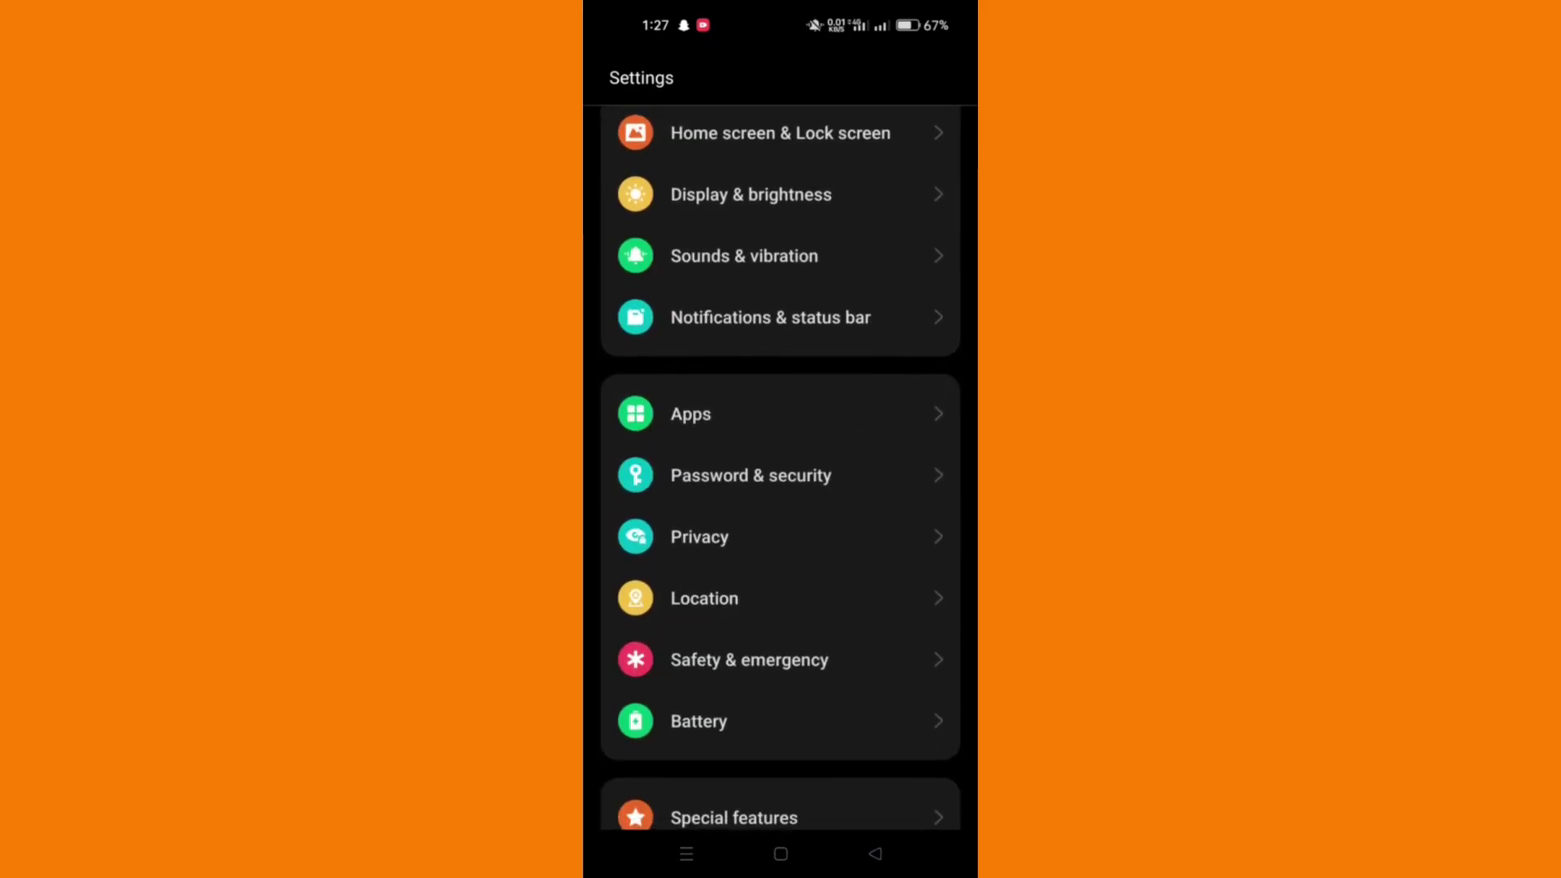
left_click(859, 410)
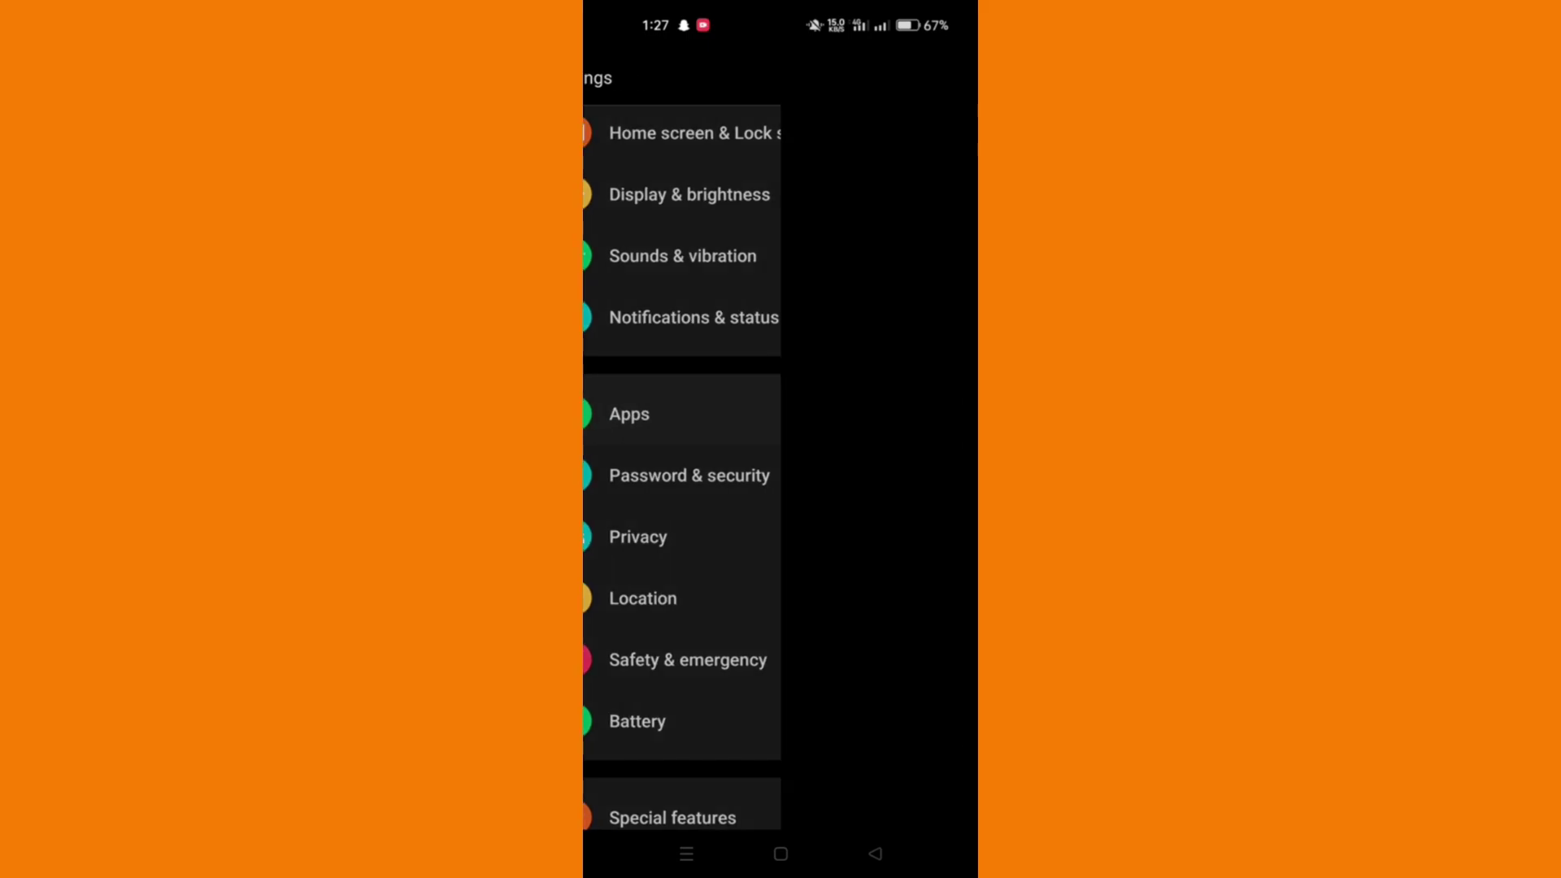
left_click(888, 160)
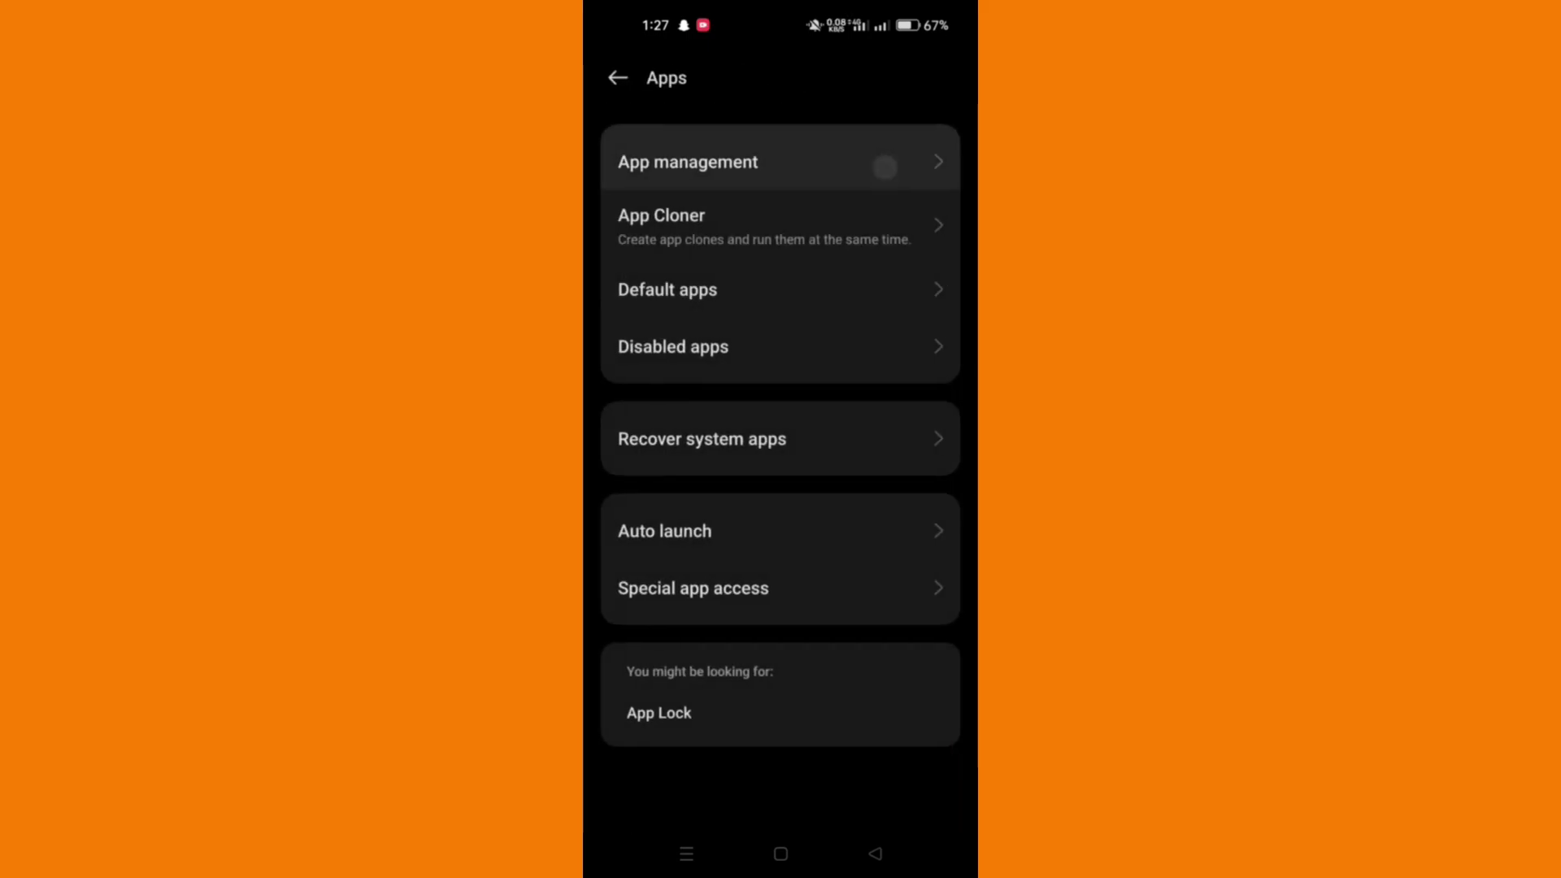
scroll(872, 550, "down", 3)
scroll(871, 488, "down", 5)
scroll(872, 488, "down", 5)
scroll(830, 549, "down", 5)
scroll(826, 570, "down", 4)
scroll(853, 488, "down", 3)
scroll(876, 402, "down", 3)
scroll(876, 402, "down", 2)
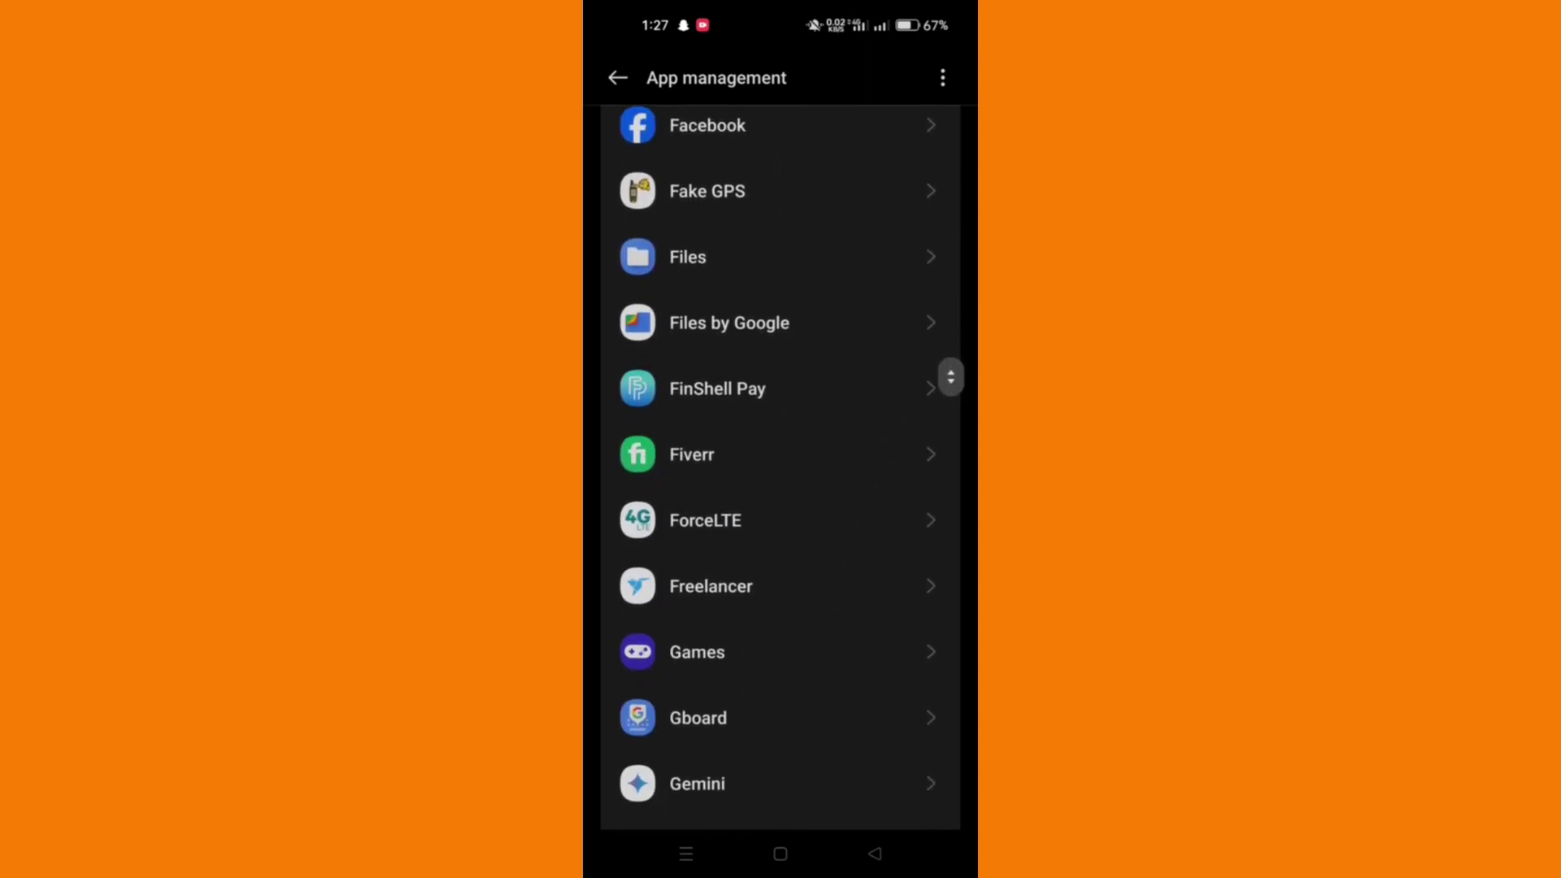
scroll(817, 659, "down", 5)
- Open Gmail's App info page from its icon in the home-screen Google folder
key("super")
left_click(734, 527)
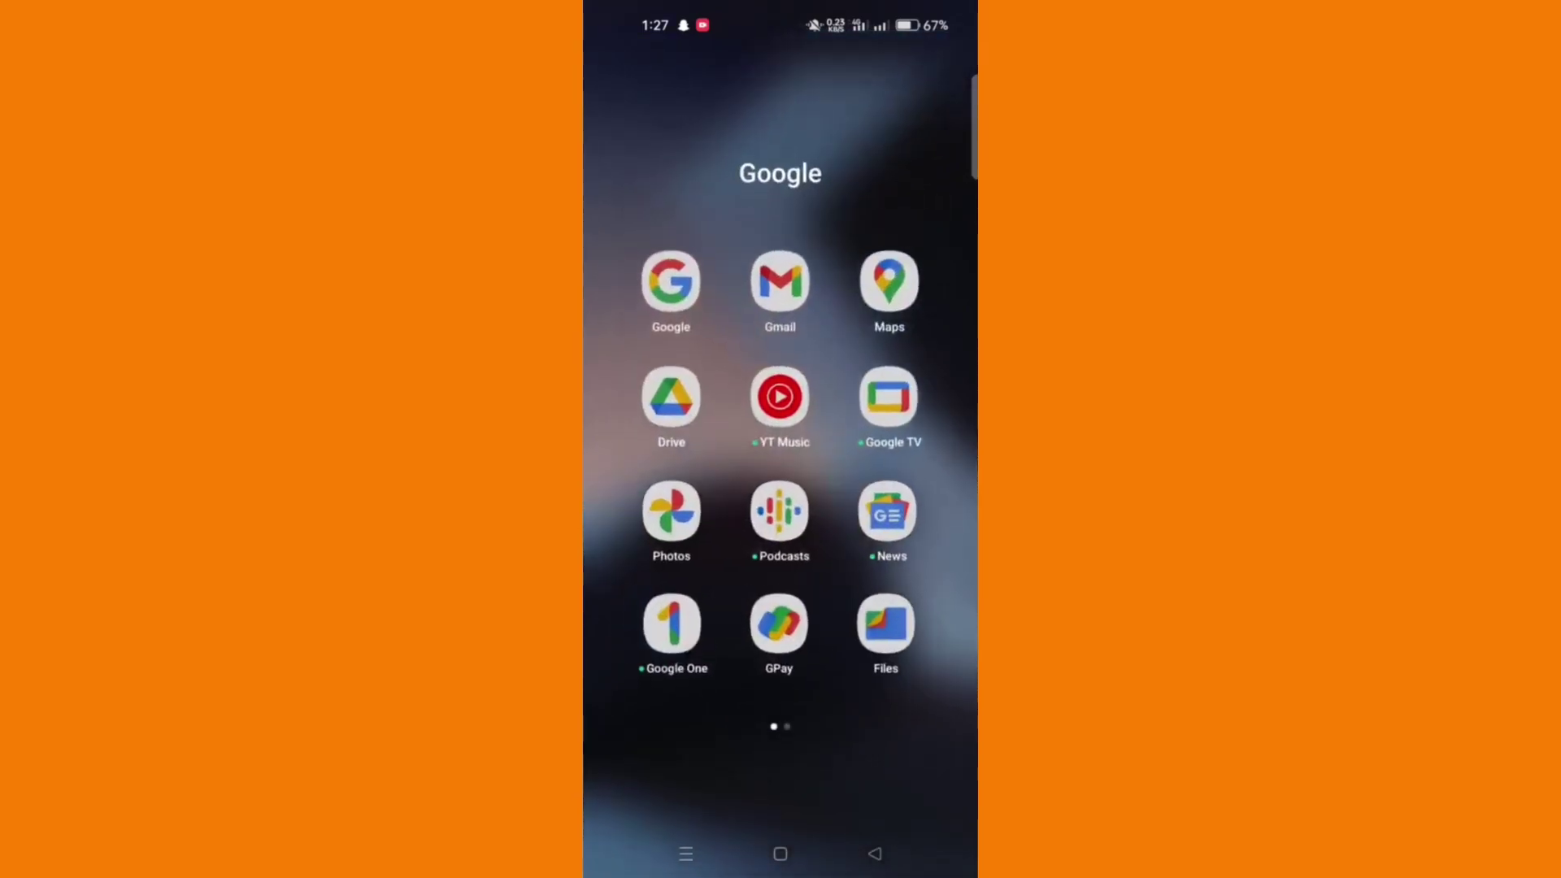
left_click_drag(780, 280, 780, 280)
left_click(720, 538)
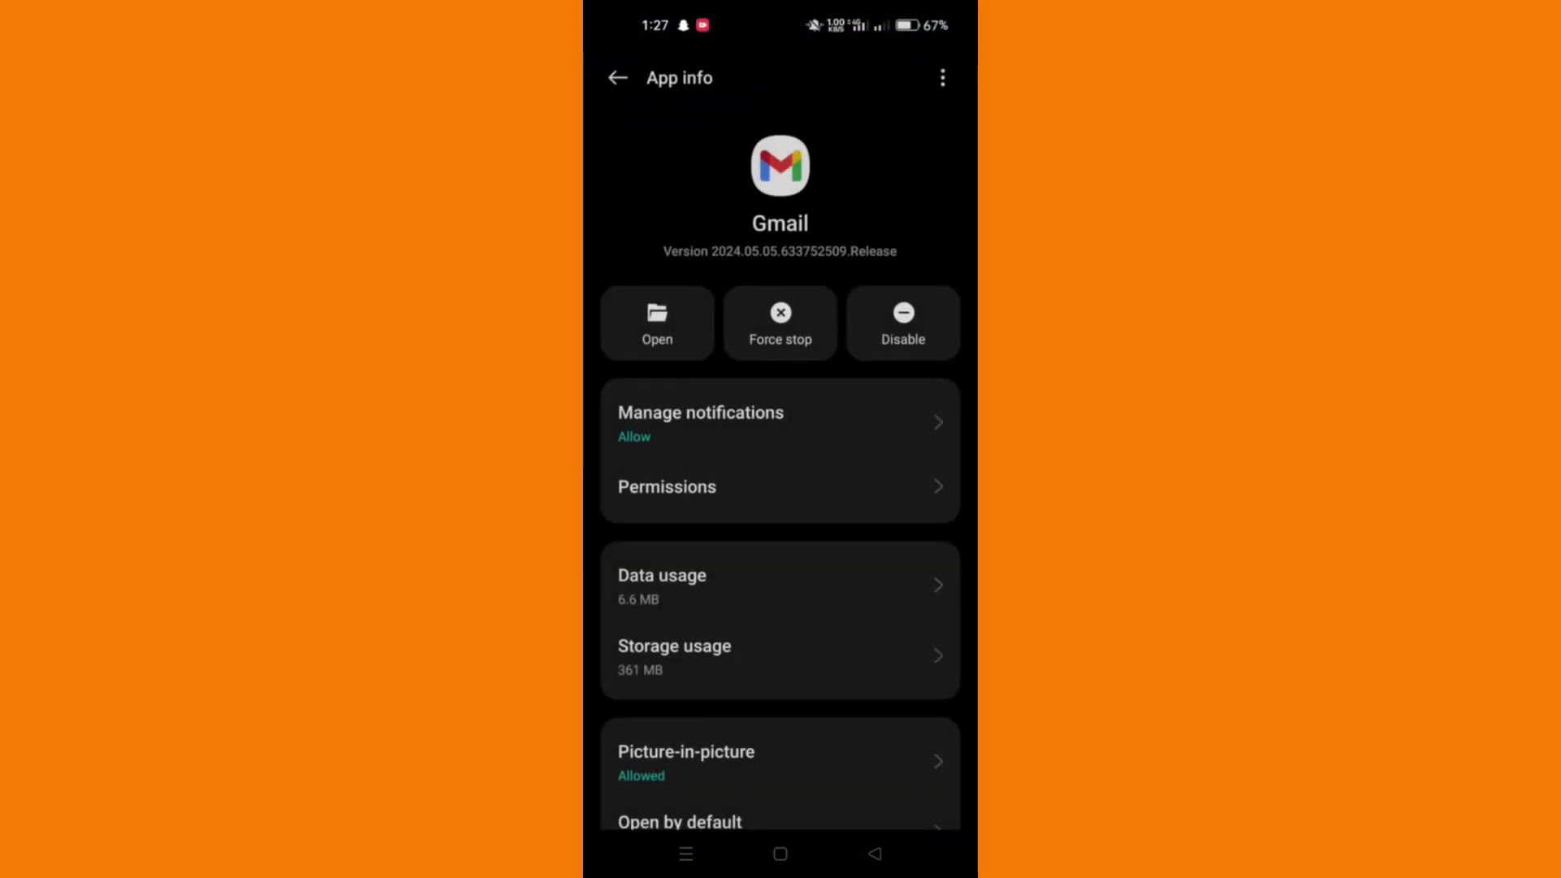
- In Gmail's storage usage, cancel Clear data, then clear the cache to 0 B
left_click(777, 653)
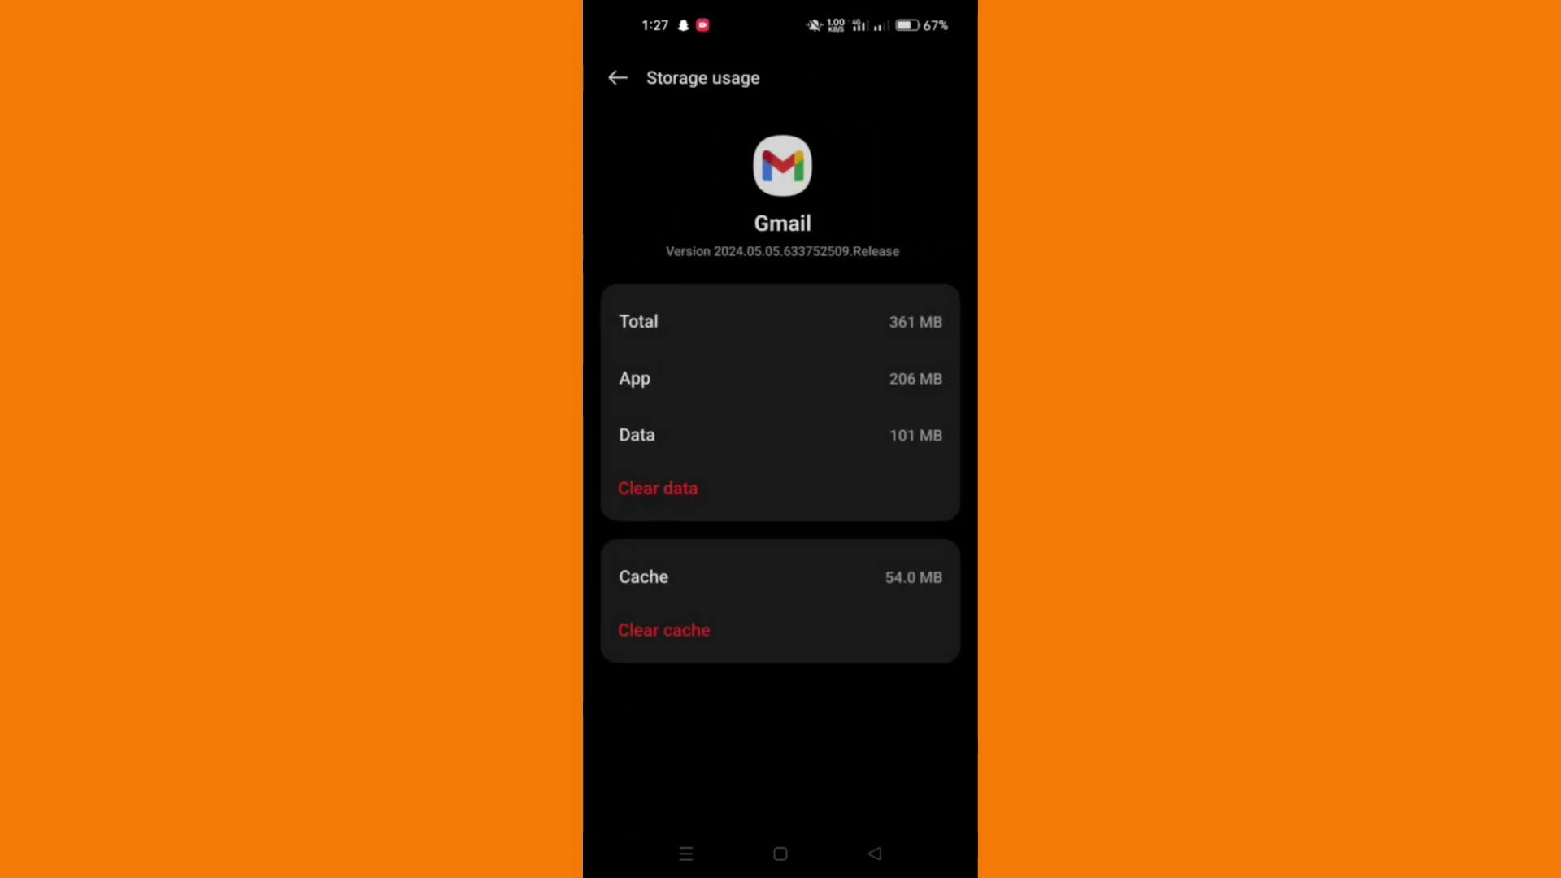
left_click_drag(684, 489, 690, 453)
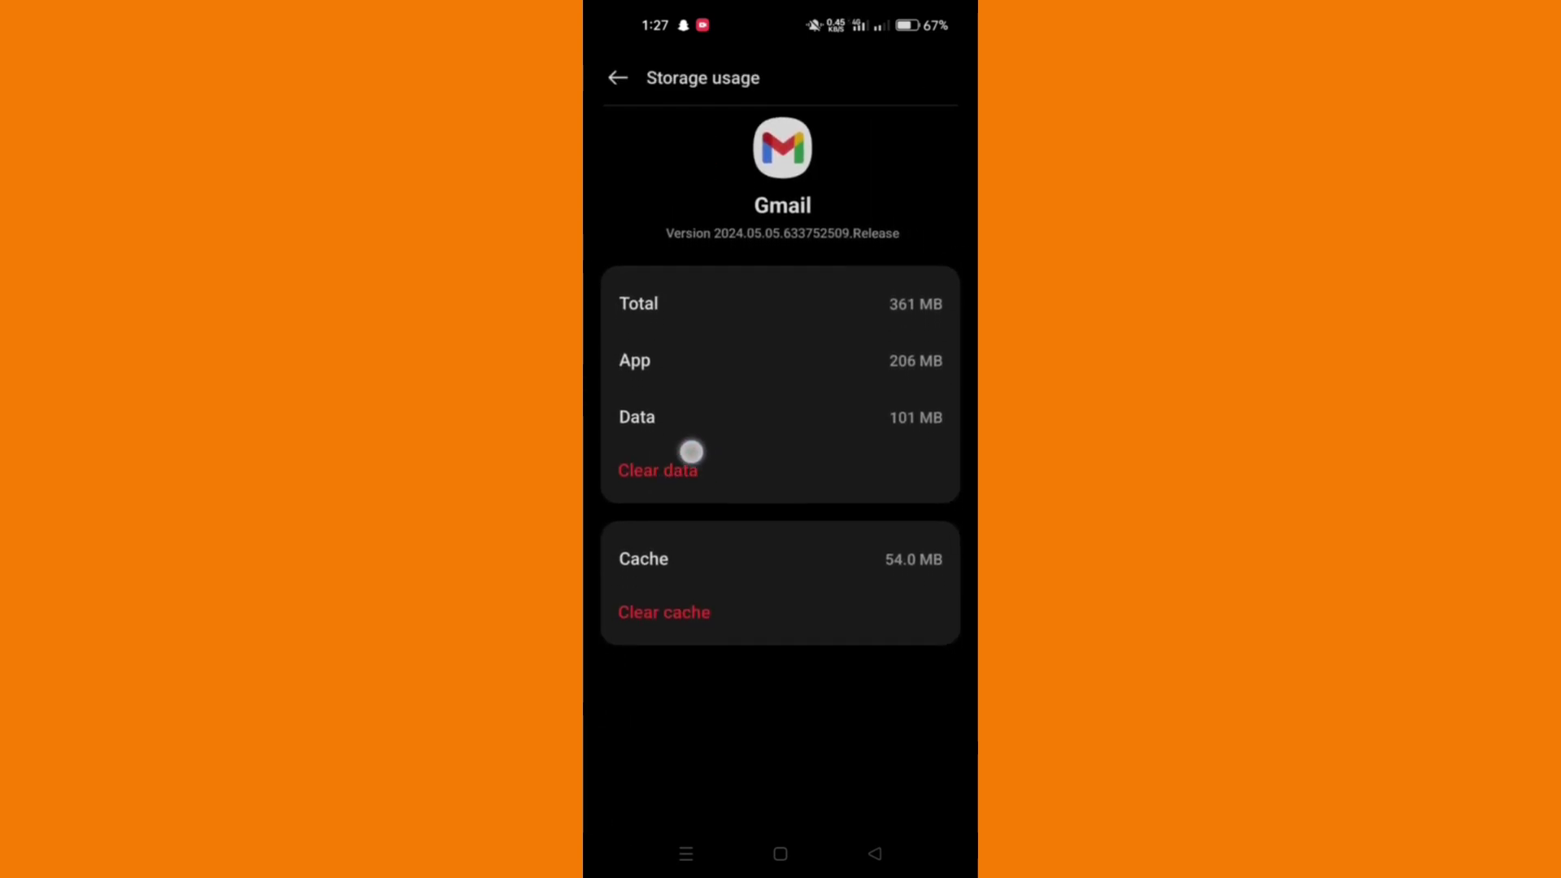
left_click(683, 481)
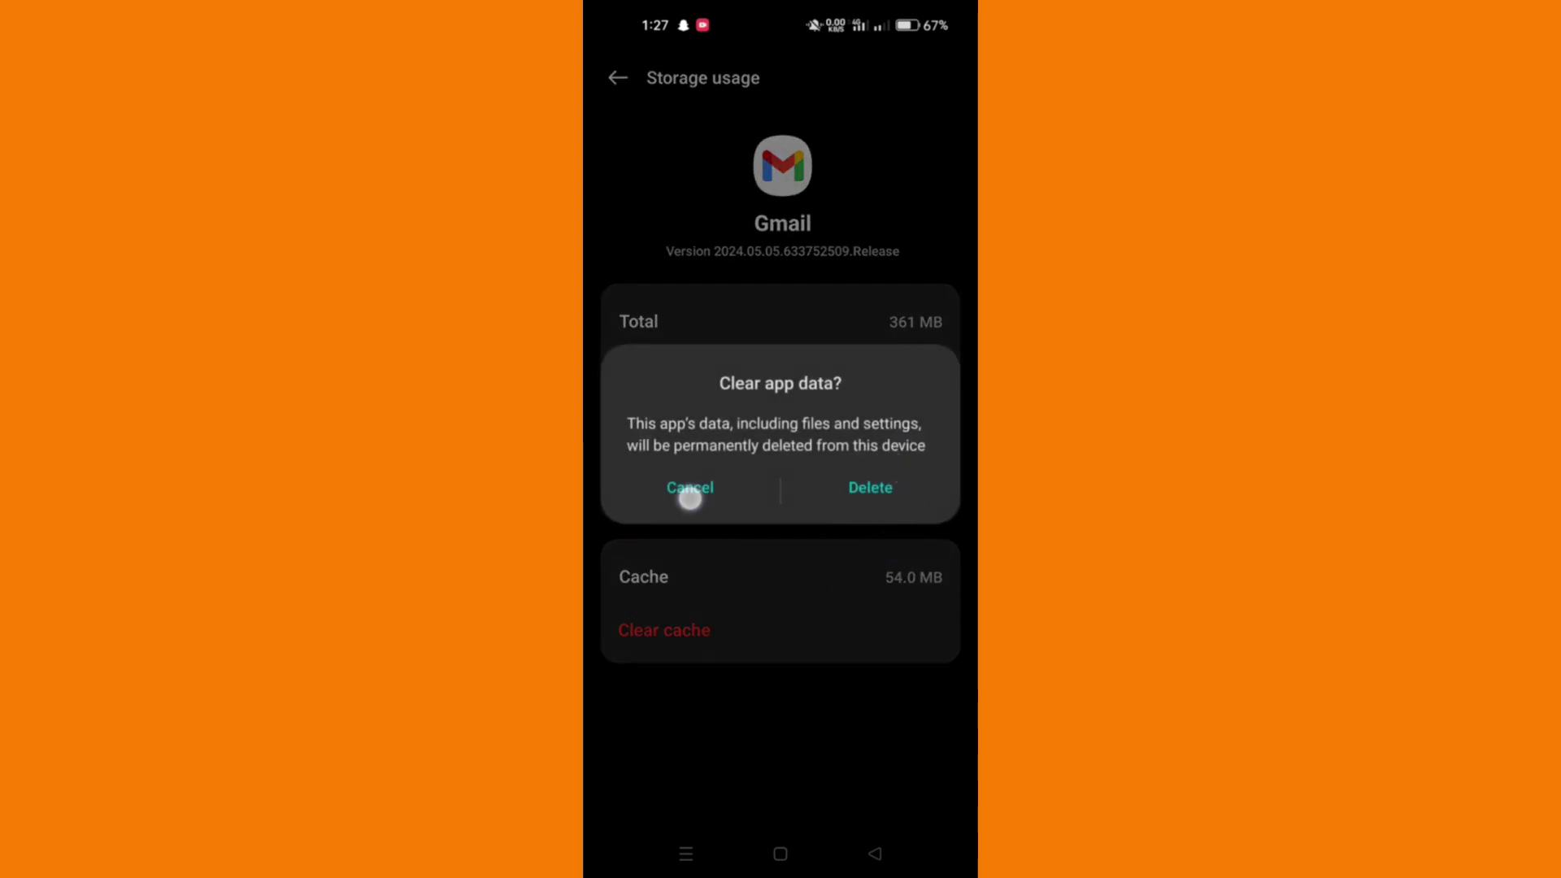
left_click(689, 489)
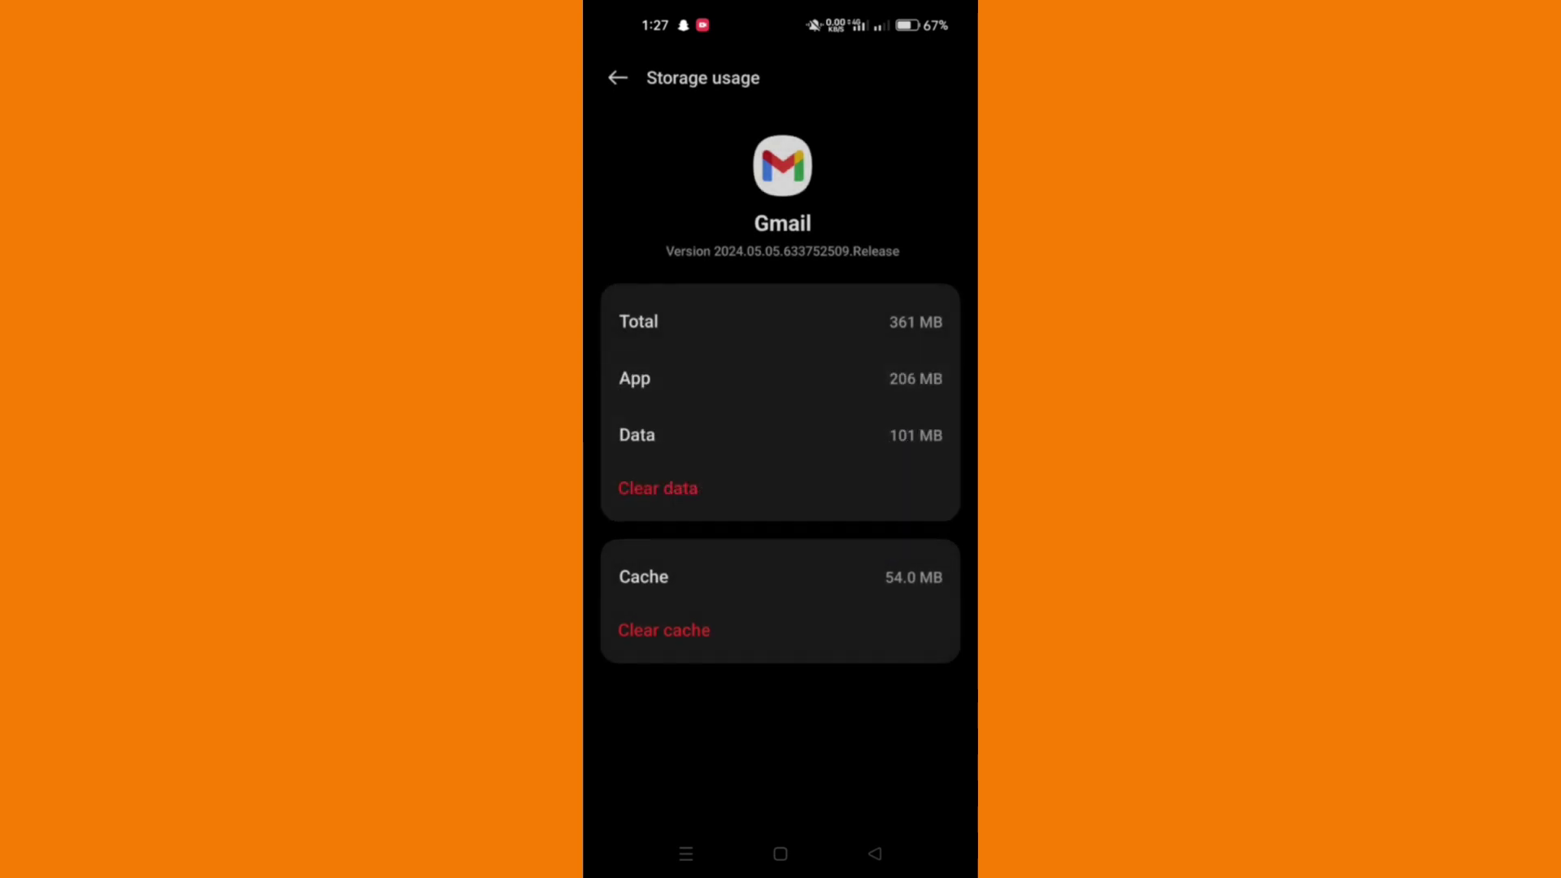
left_click(682, 634)
- Return to Gmail's App info and view its allowed and not-allowed permissions
left_click(886, 849)
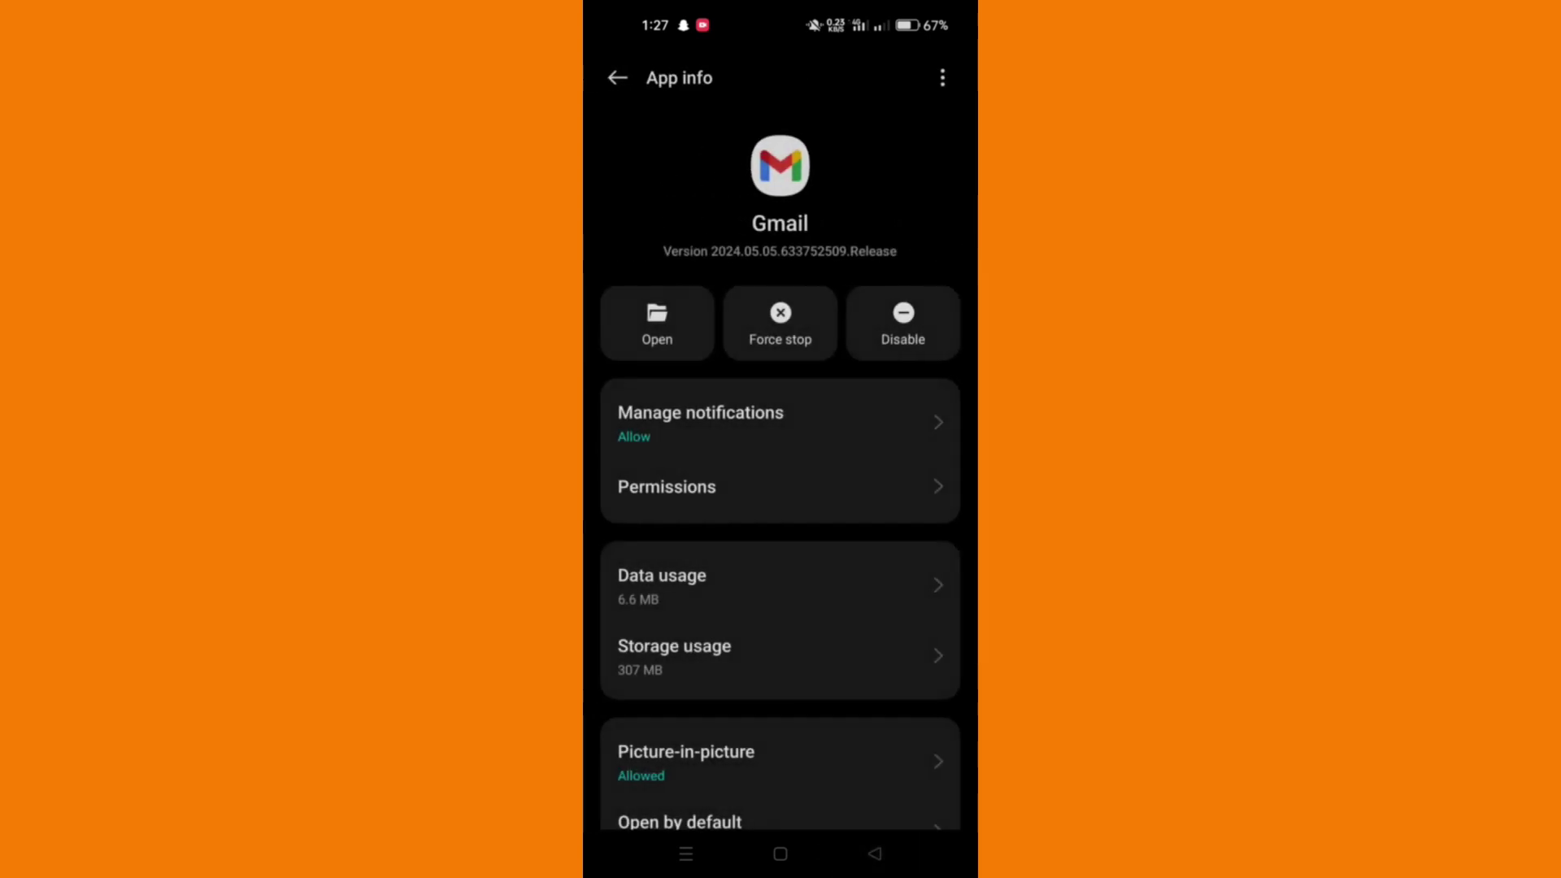
left_click_drag(845, 677, 847, 458)
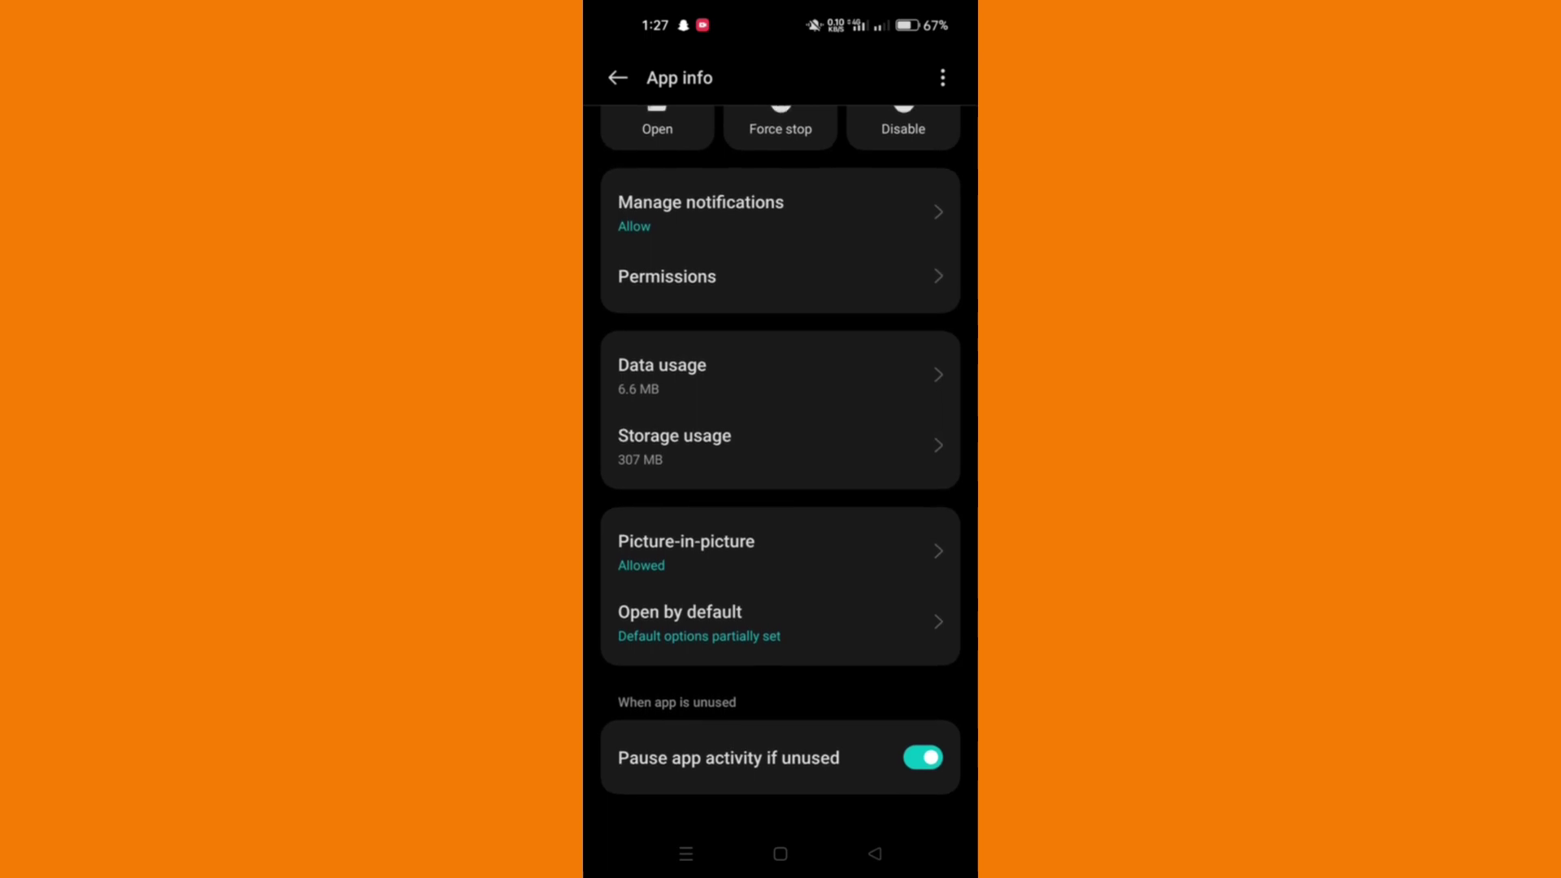
left_click(817, 272)
left_click_drag(924, 512, 924, 370)
left_click_drag(925, 683, 917, 375)
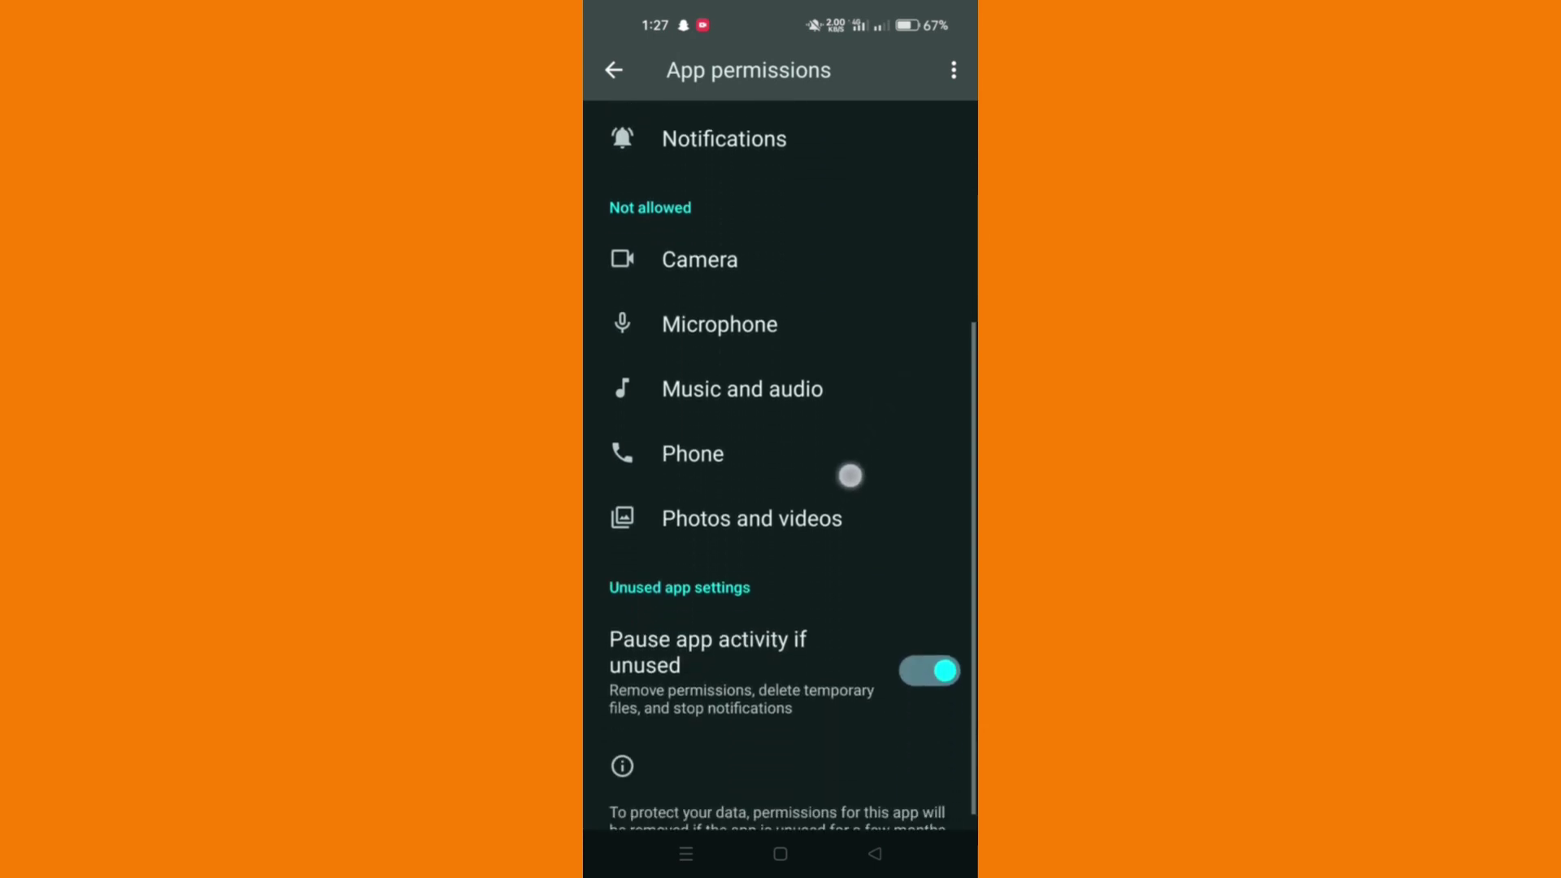
- Scroll through Gmail's All permissions list, covering calendar, camera, contacts and microphone
left_click(950, 72)
left_click(919, 75)
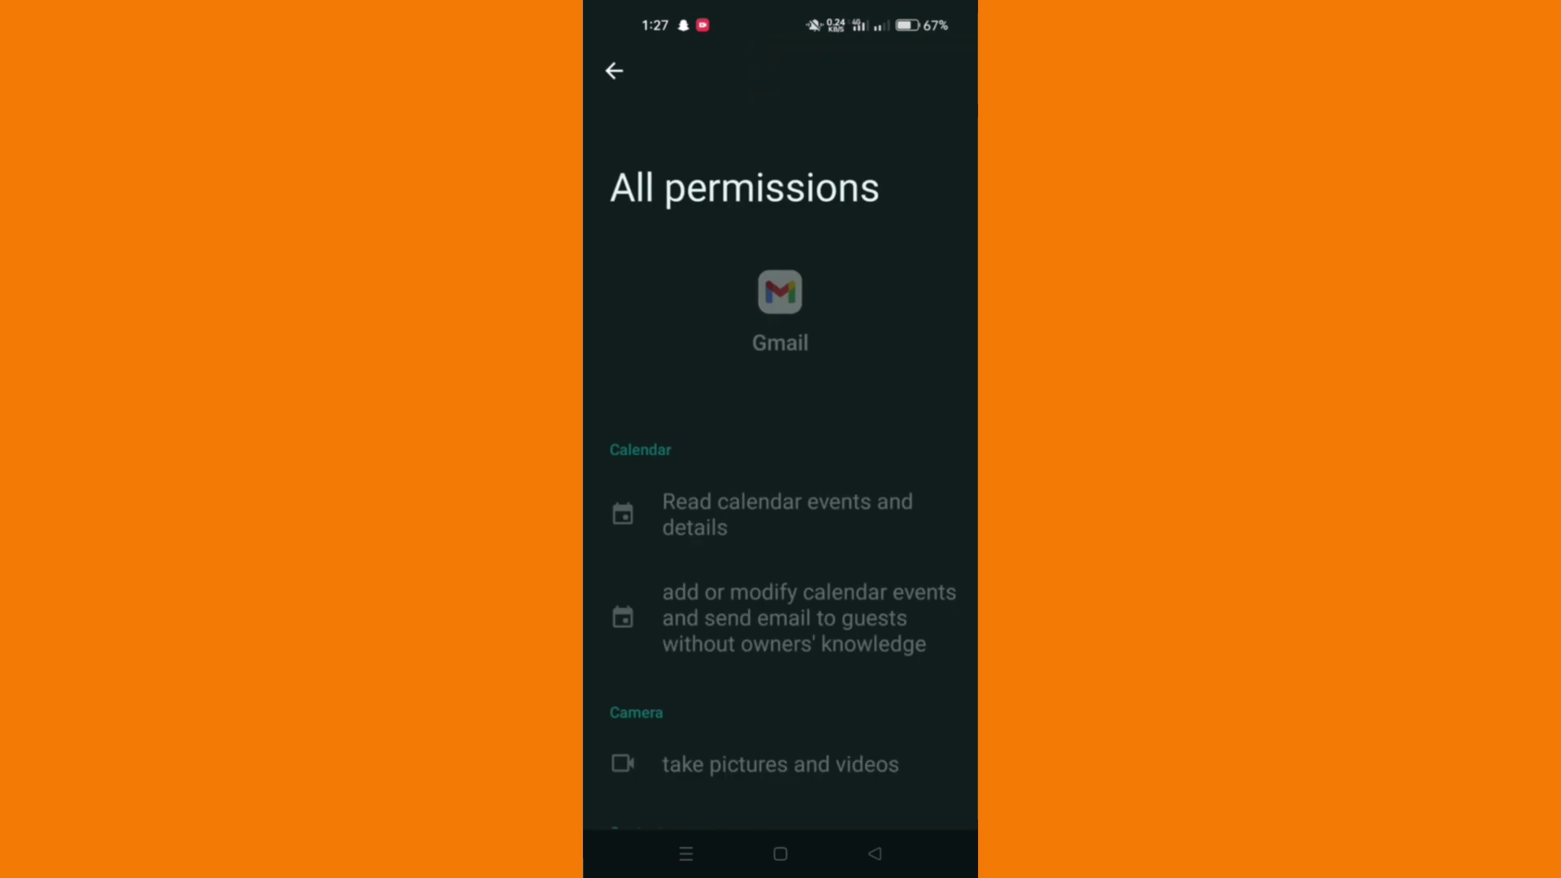
left_click_drag(926, 683, 875, 445)
left_click_drag(837, 634, 836, 366)
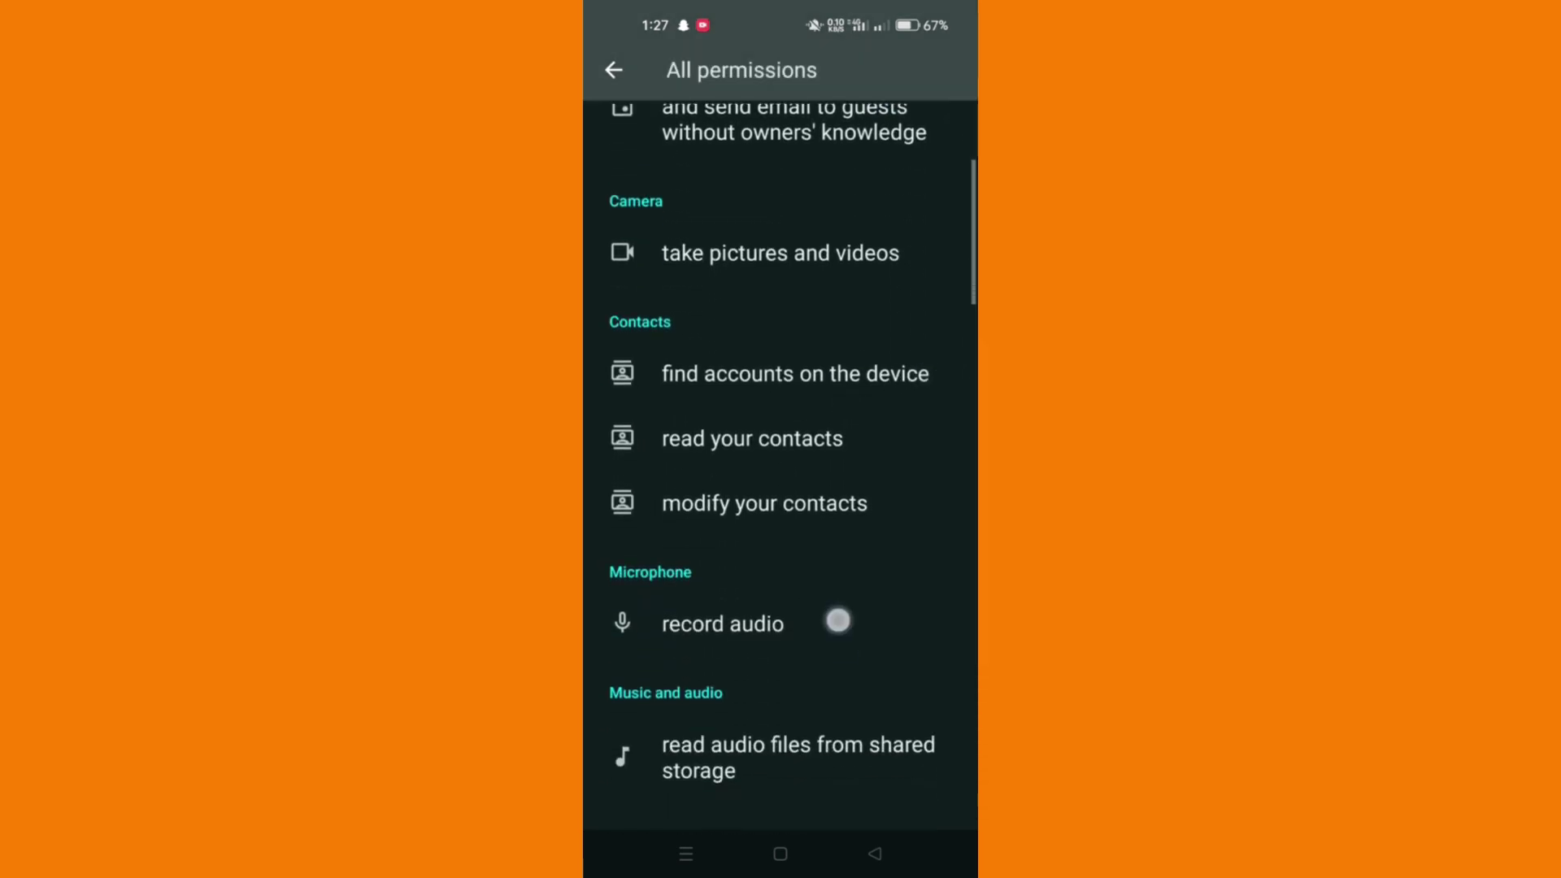
left_click_drag(837, 634, 837, 366)
- Search the Play Store for gmail and start the 10.05 MB Gmail update
left_click(779, 854)
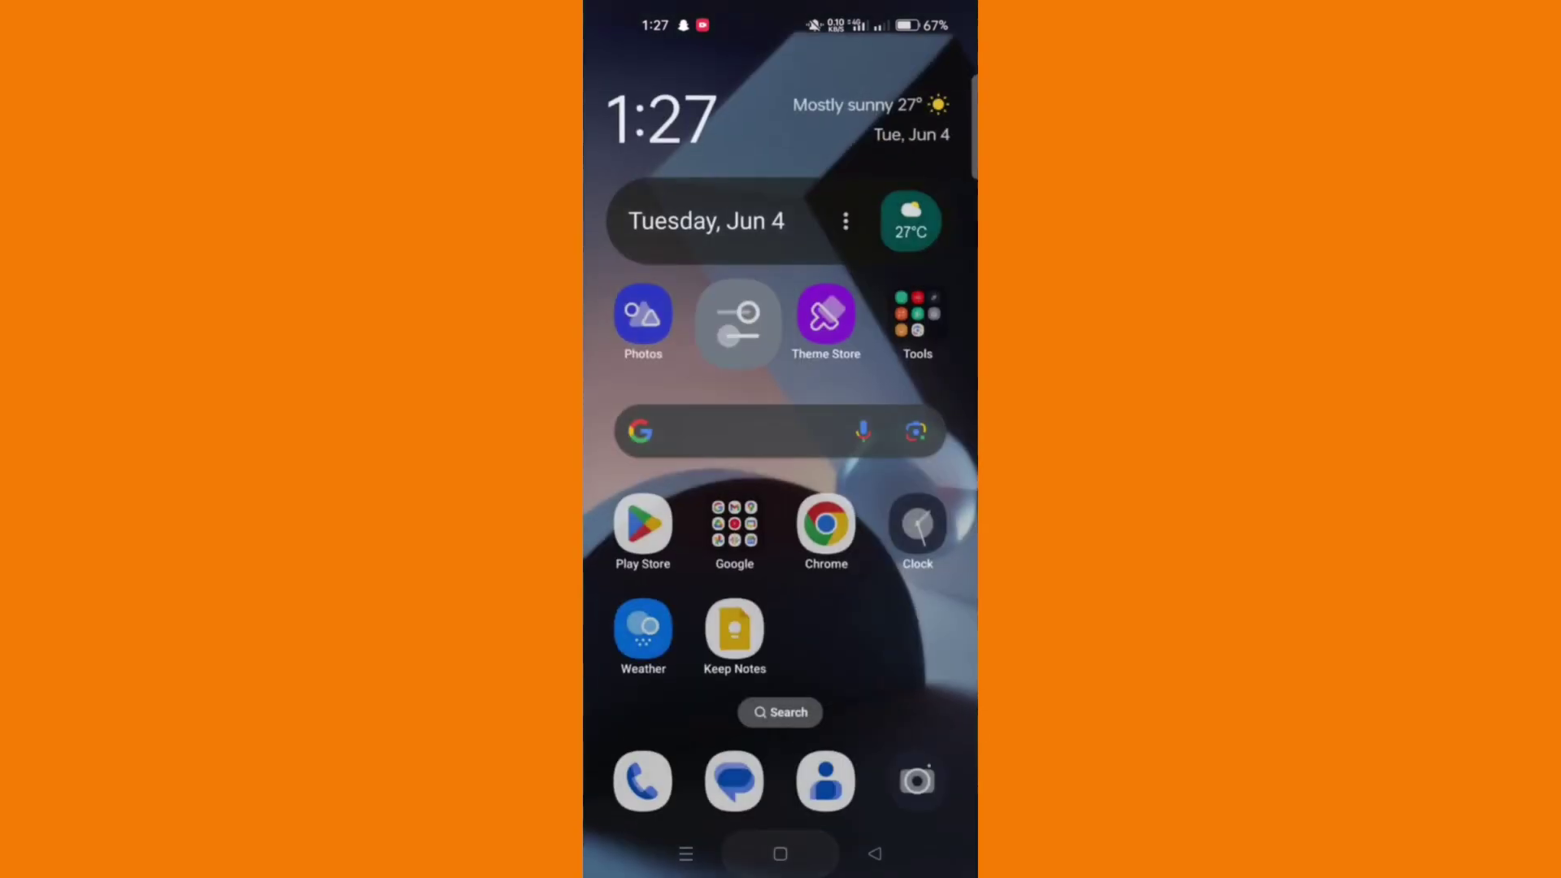
left_click(643, 518)
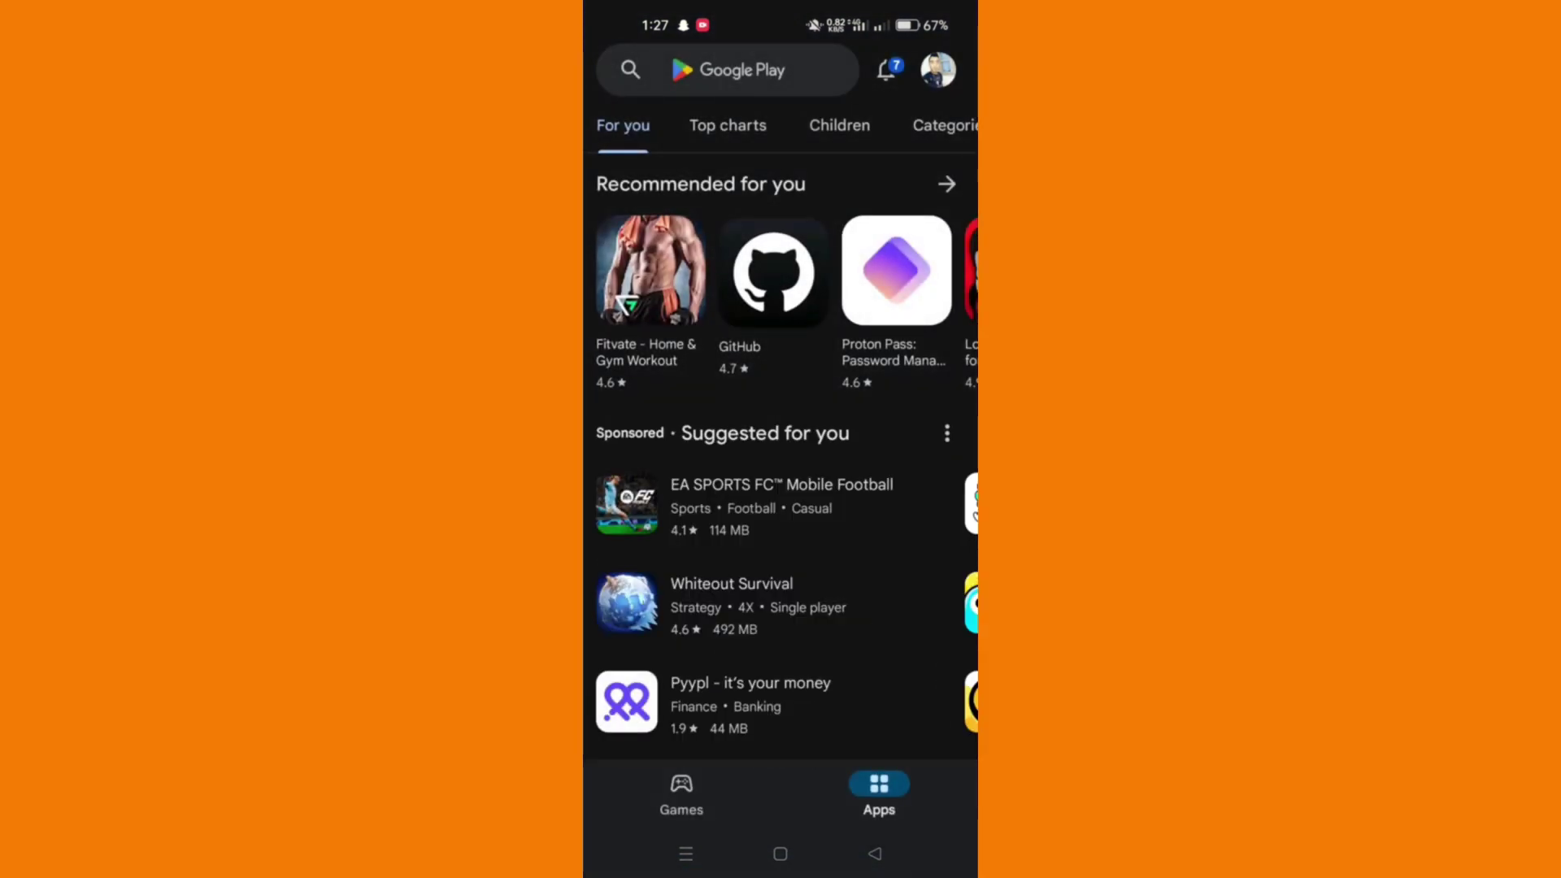
left_click(732, 70)
type("h")
key("BackSpace")
type("gmail")
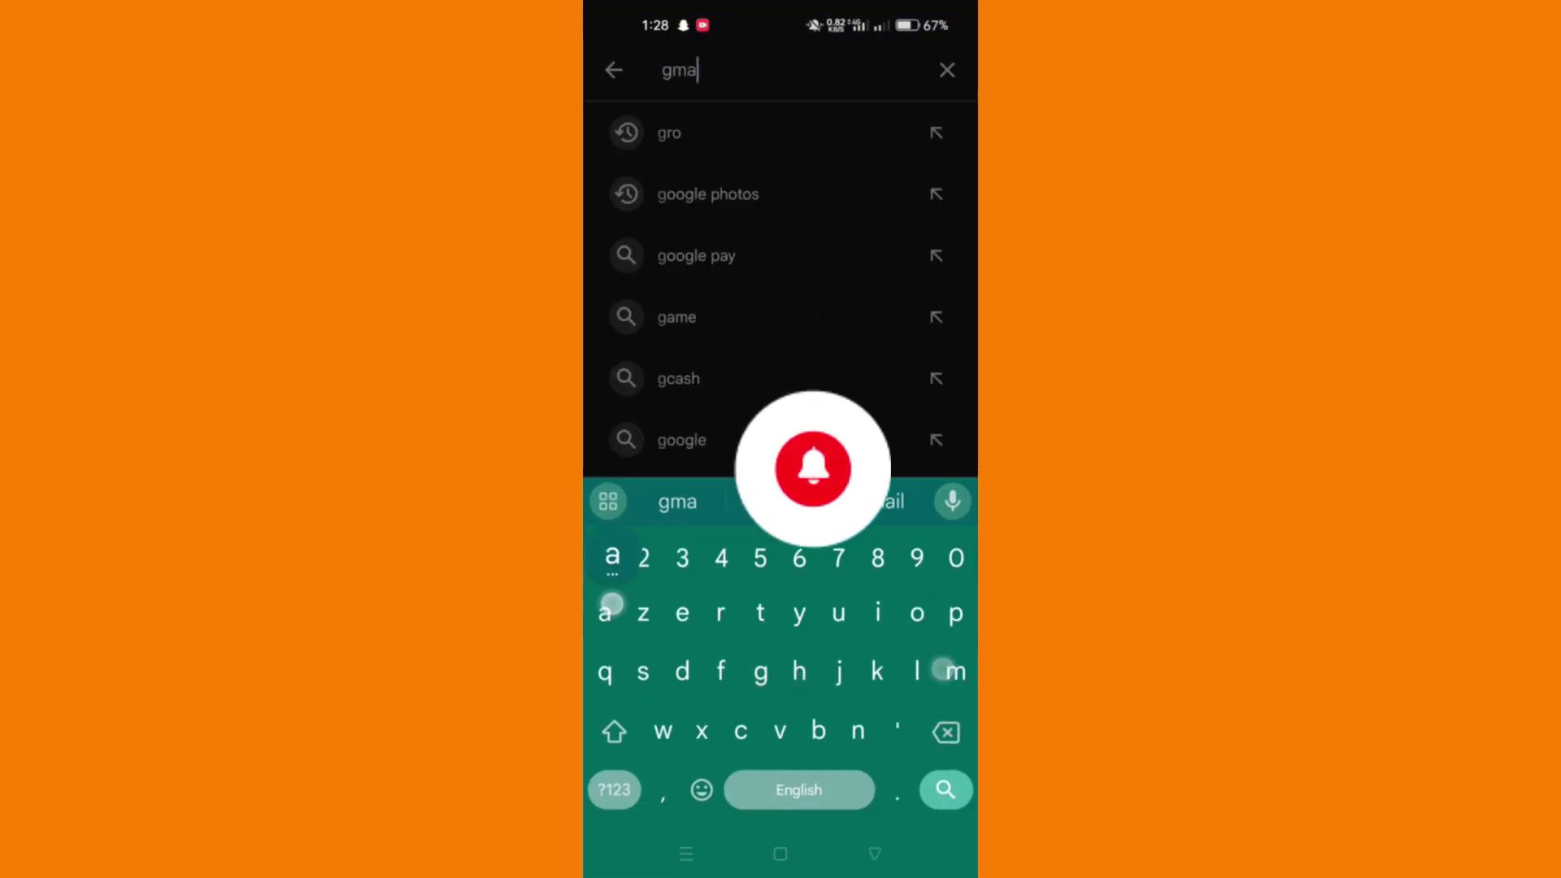
left_click(944, 789)
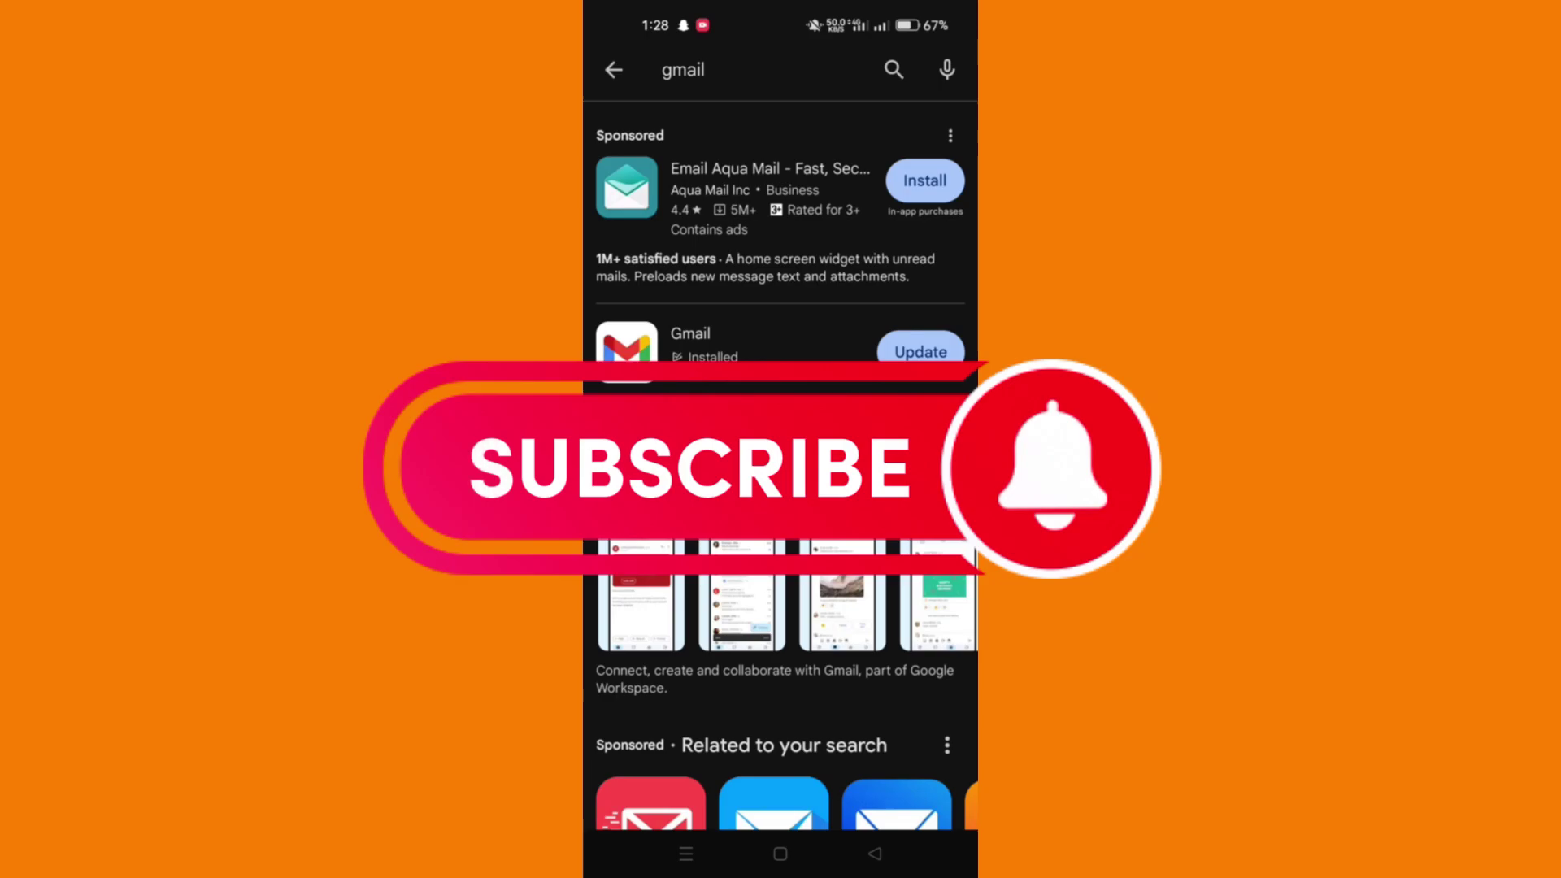
left_click(758, 345)
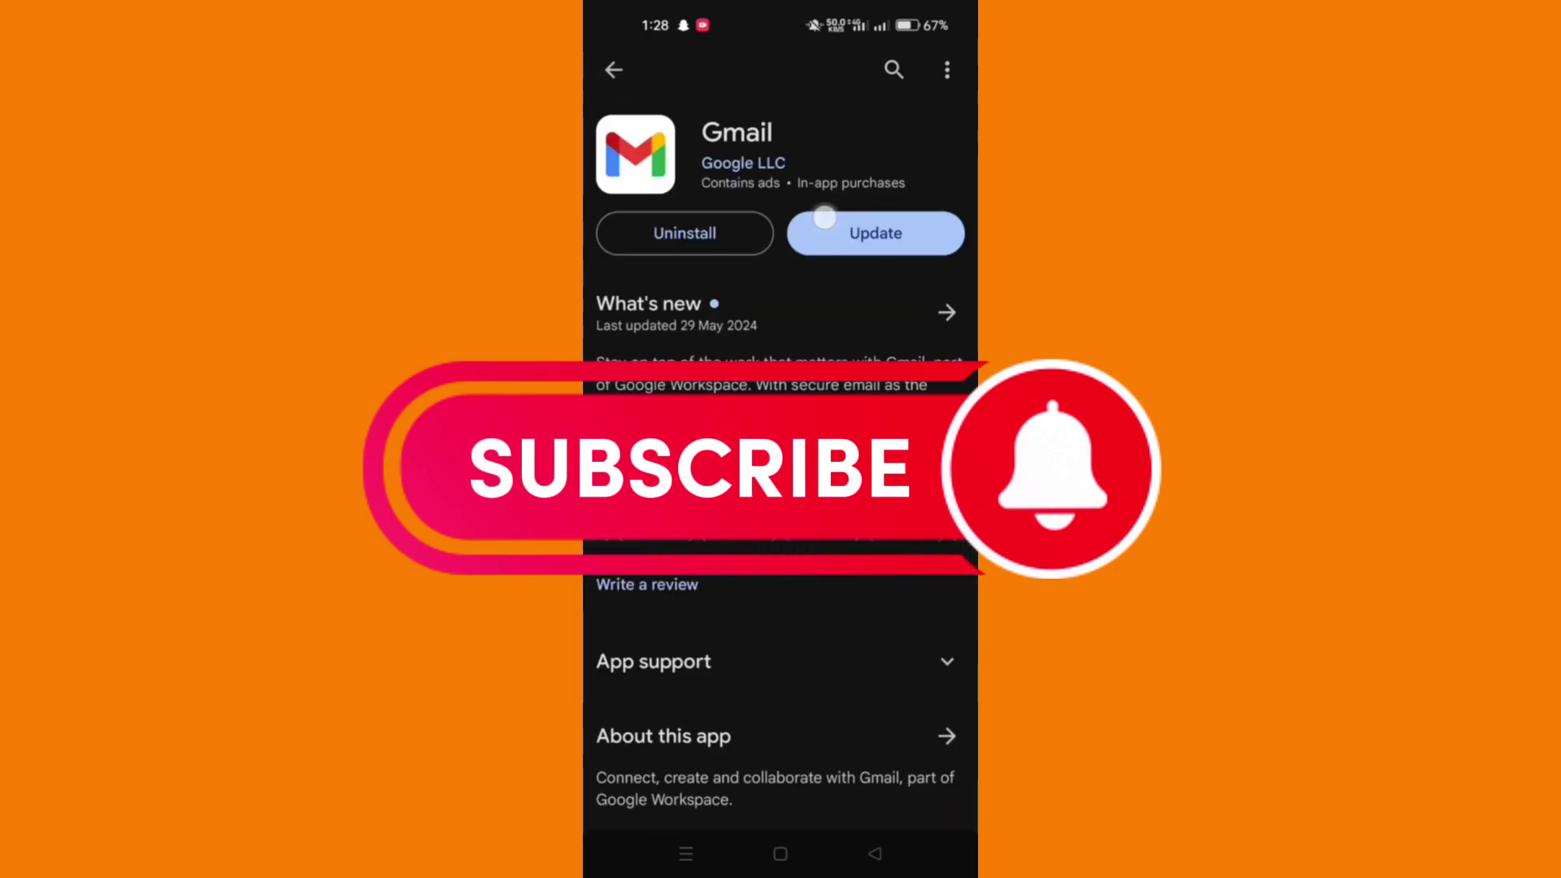
left_click(874, 232)
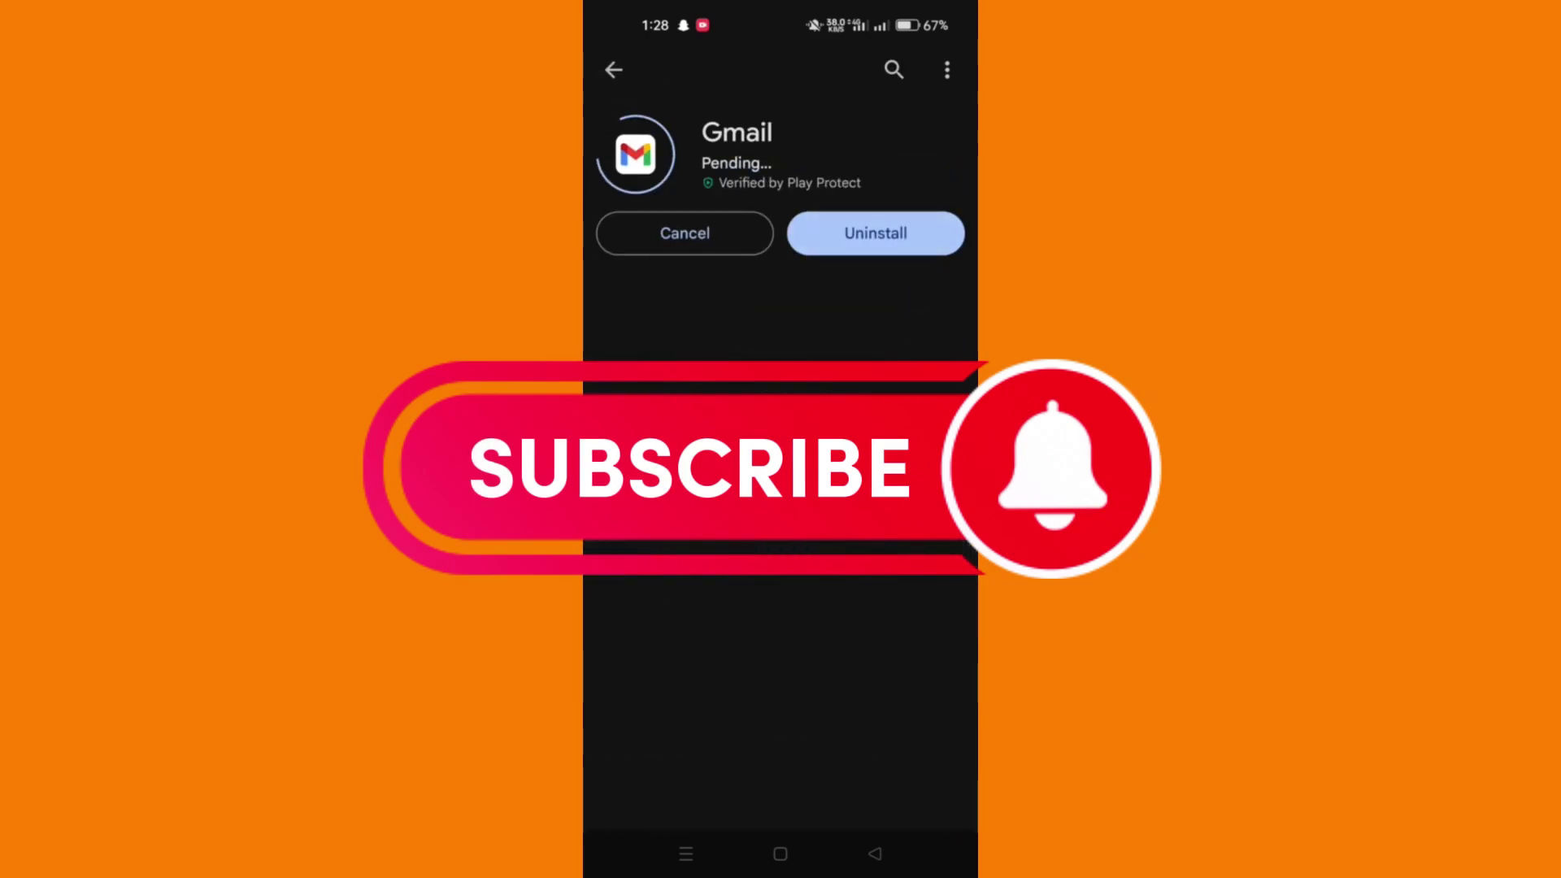